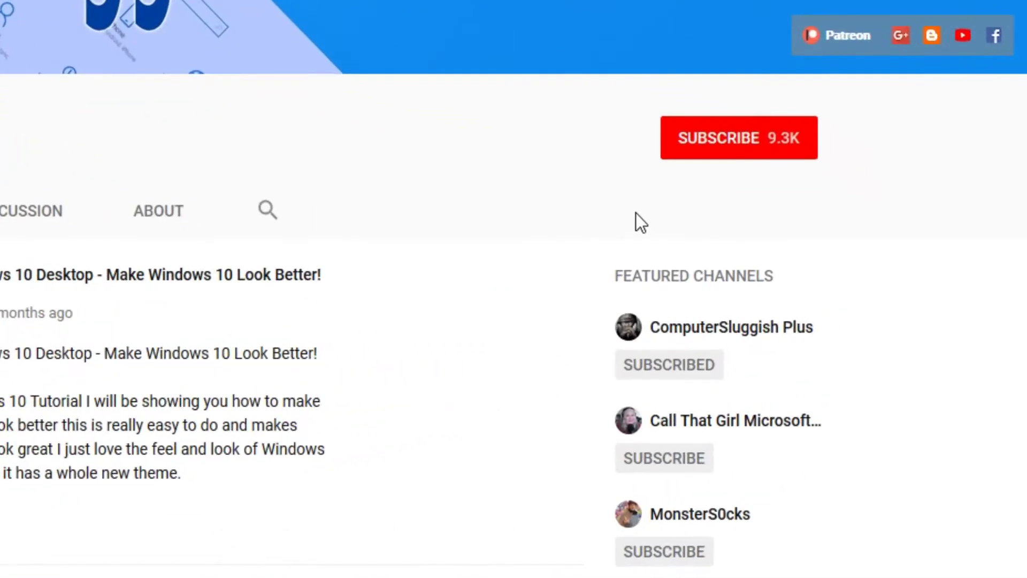
# - Subscribe to the channel and turn on its notifications
pyautogui.click(731, 155)
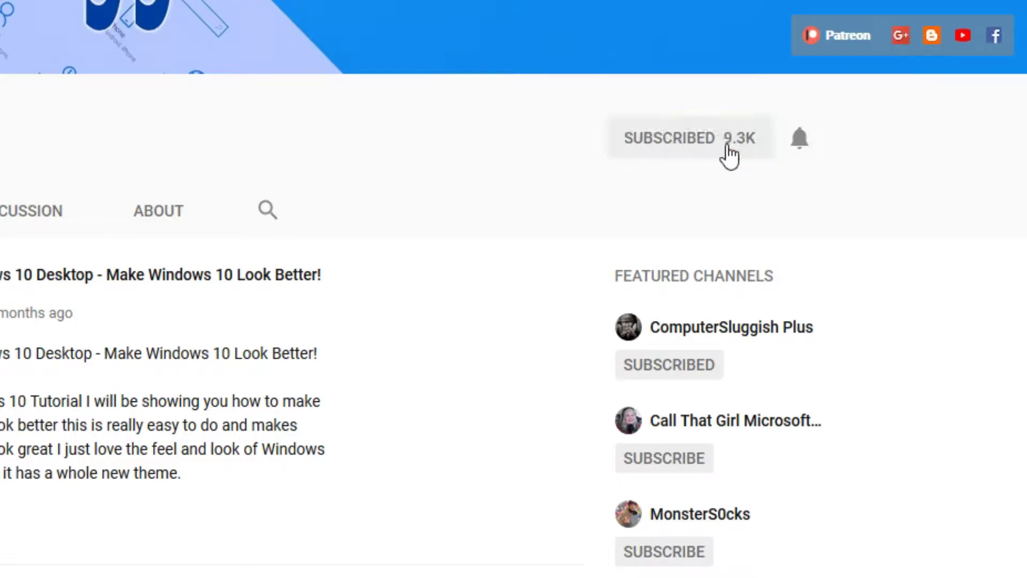
pyautogui.click(803, 149)
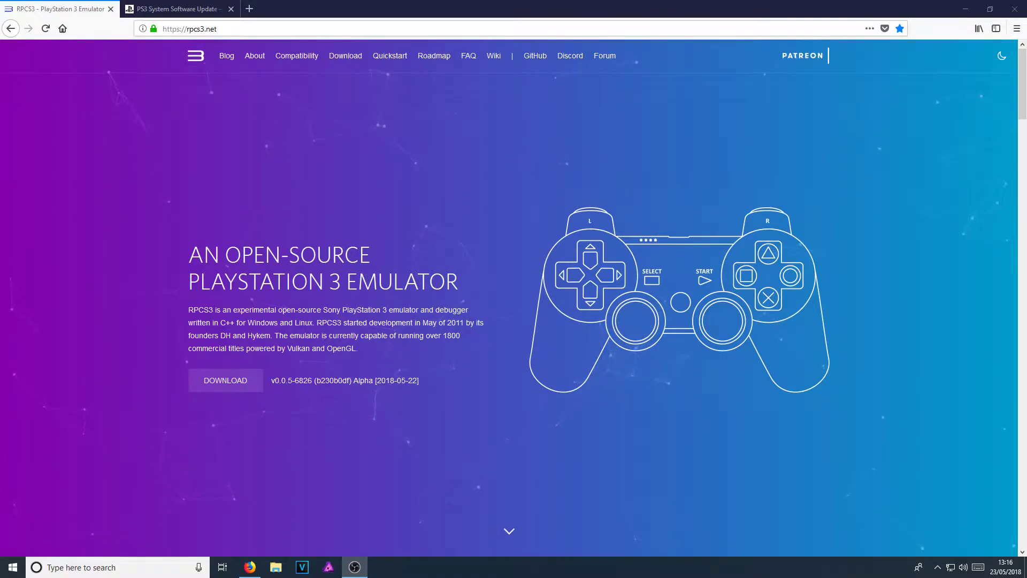
# - Download the Windows build v0.0.5-6826 from the RPCS3 download page, and return to the site's home page
pyautogui.click(220, 388)
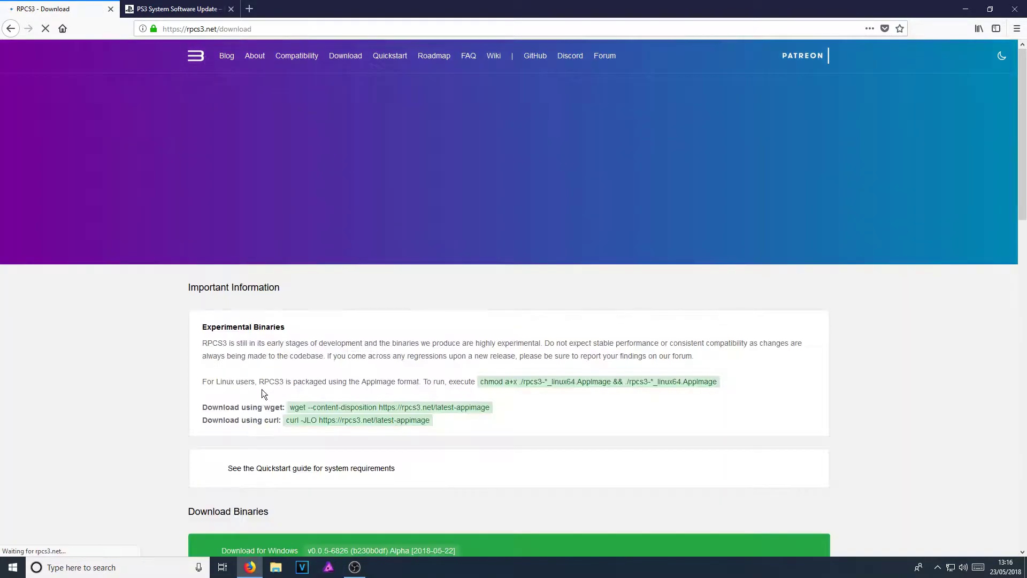
pyautogui.scroll(-3, 316, 352)
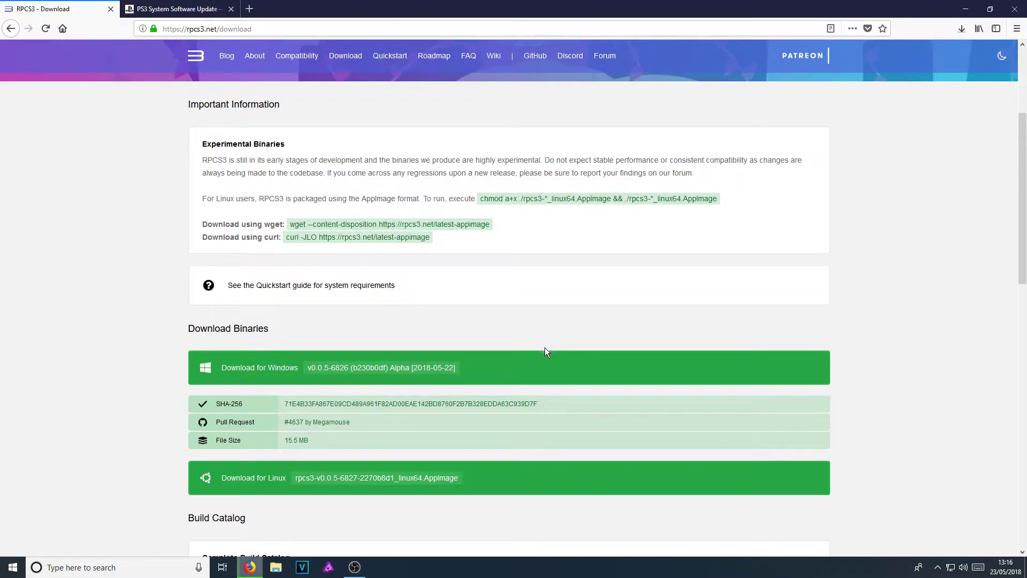
pyautogui.click(5, 26)
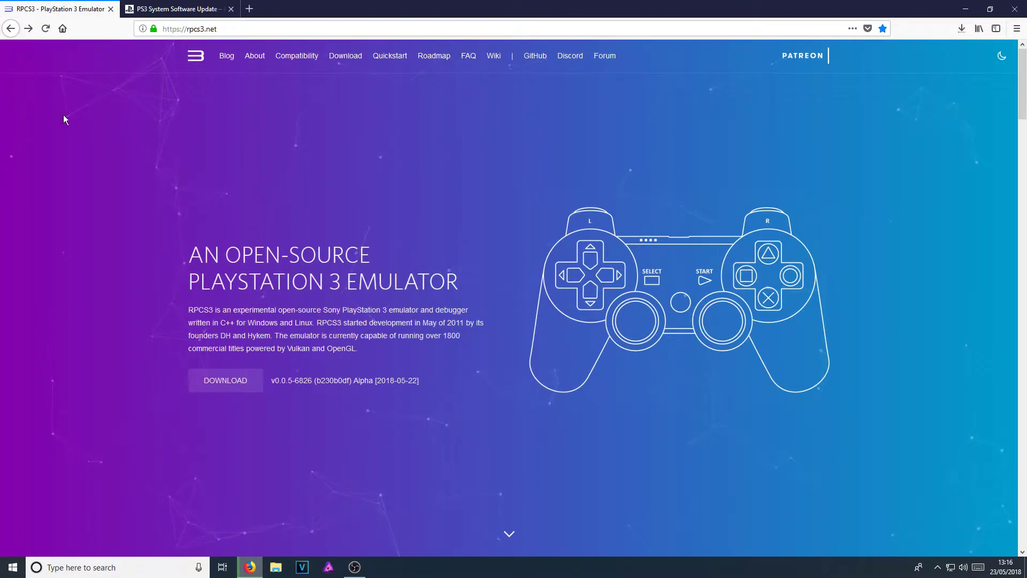
# - Open the RPCS3 compatibility list, filter it to Playable games, and look through the first page
pyautogui.click(299, 59)
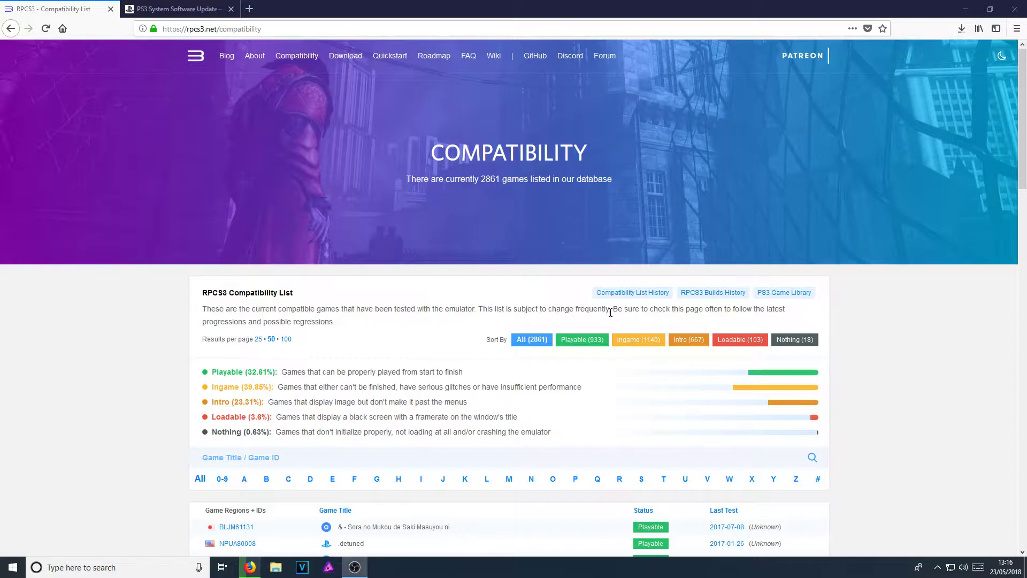
pyautogui.scroll(-1, 598, 301)
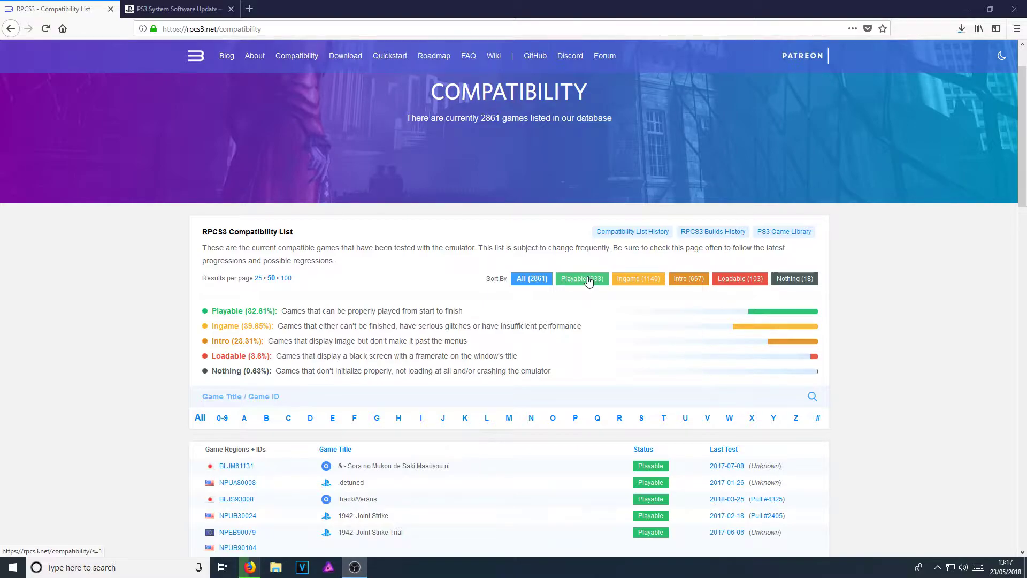
pyautogui.click(593, 282)
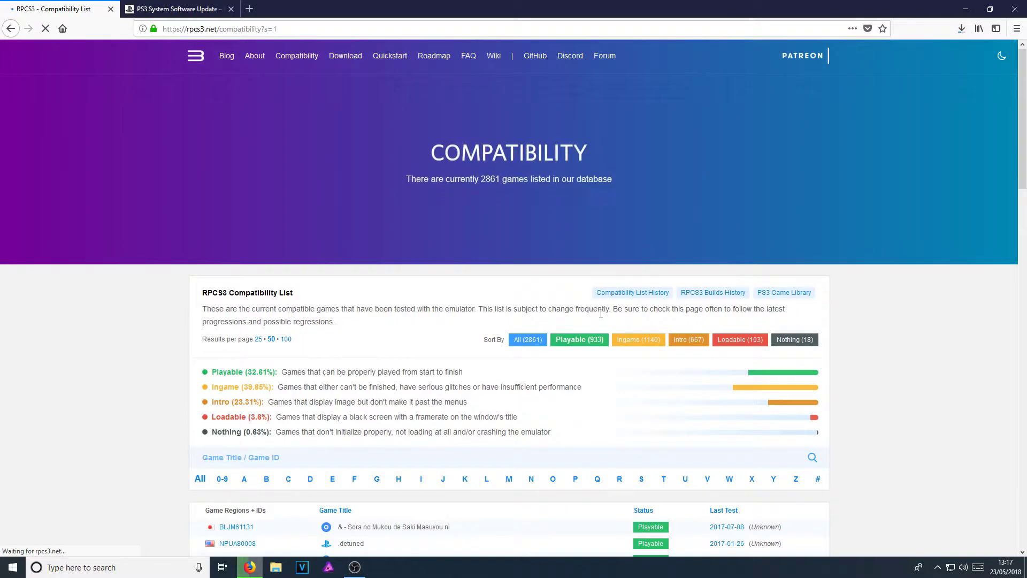
pyautogui.scroll(-5, 595, 308)
pyautogui.scroll(-4, 544, 236)
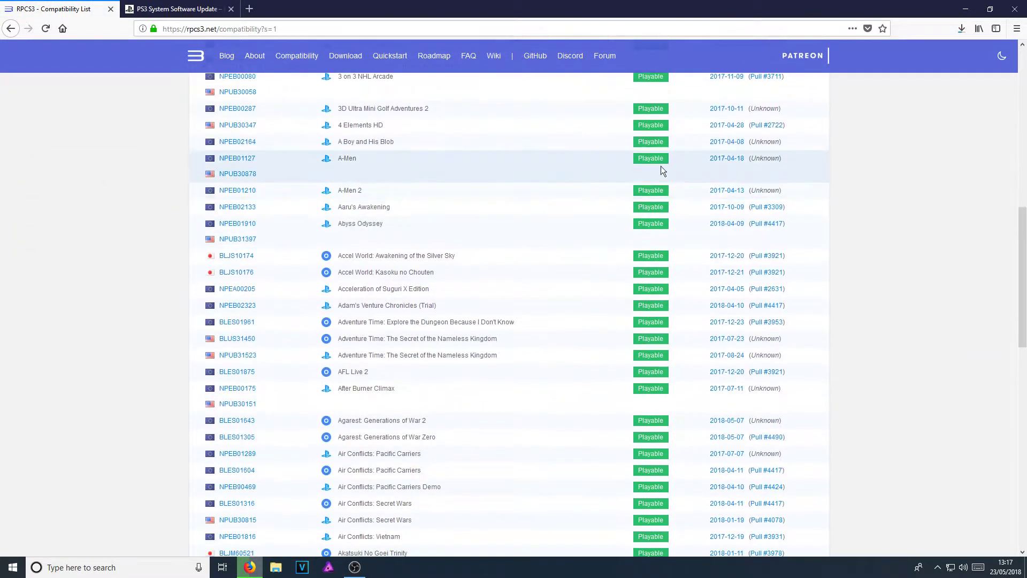
pyautogui.scroll(-13, 303, 161)
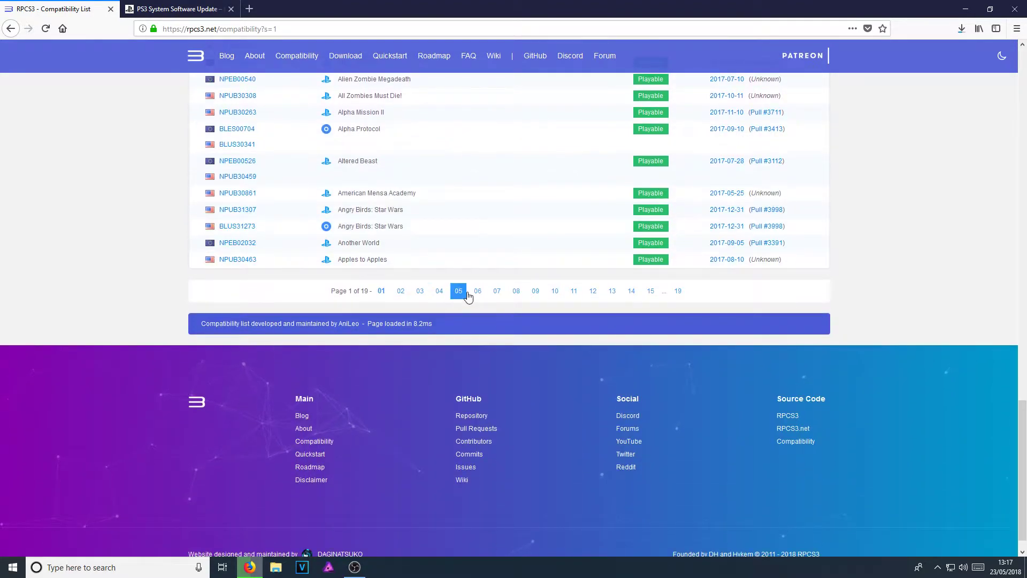
# - Browse the playable games on page 7 of the compatibility list and go on to page 12
pyautogui.click(497, 292)
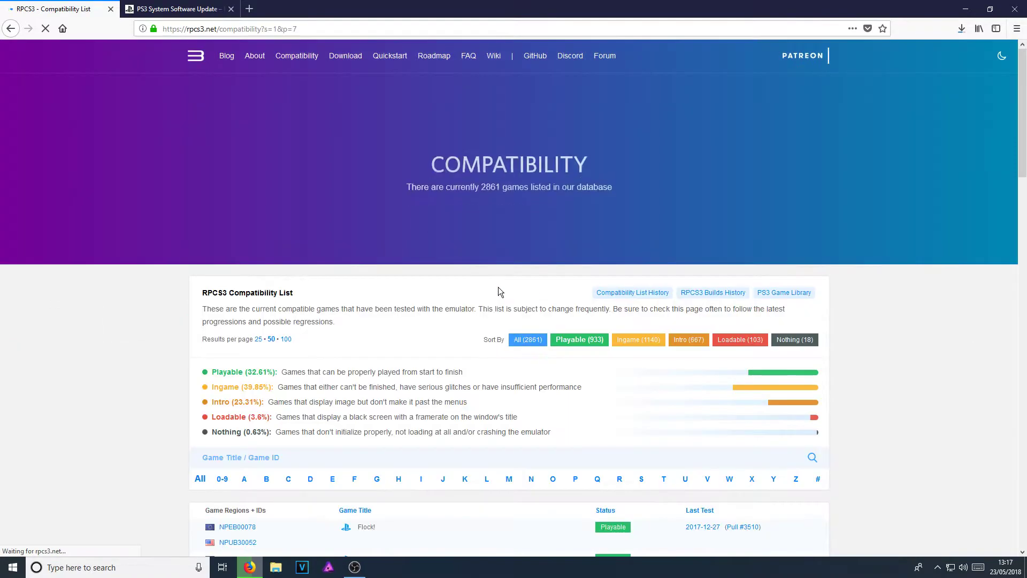
pyautogui.scroll(-3, 486, 294)
pyautogui.scroll(-2, 428, 268)
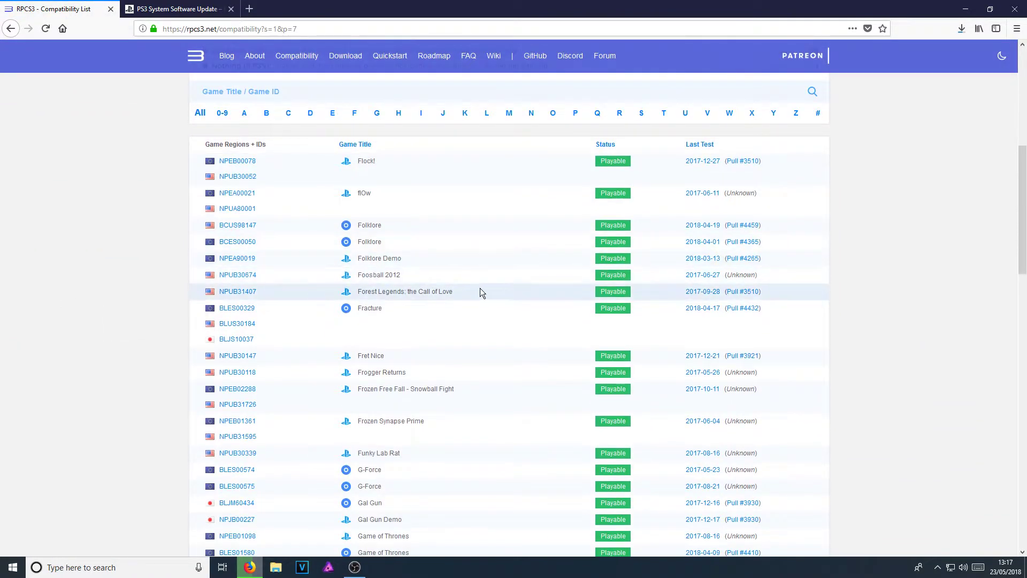
pyautogui.scroll(-4, 428, 299)
pyautogui.scroll(-5, 461, 291)
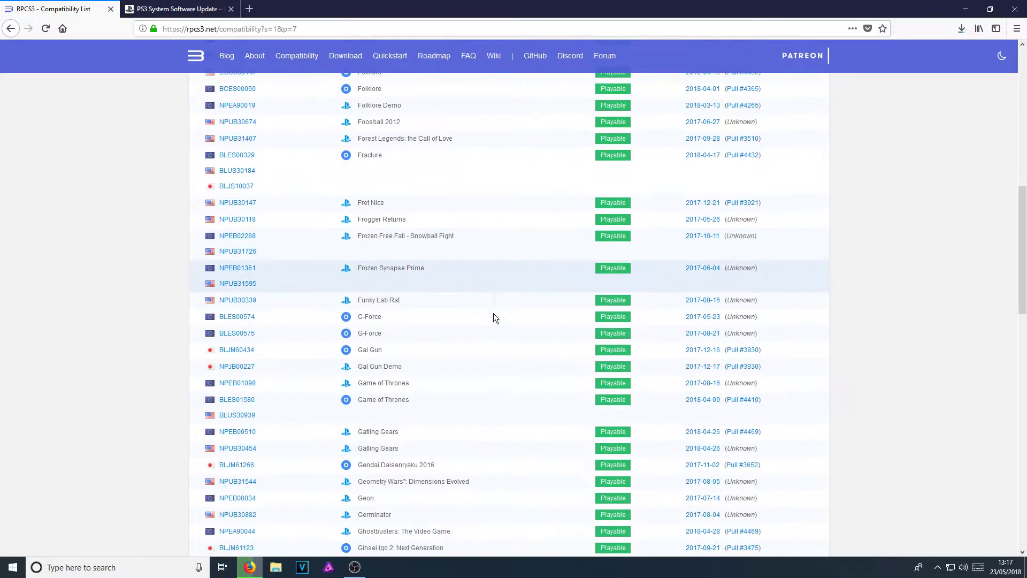
pyautogui.scroll(-4, 459, 309)
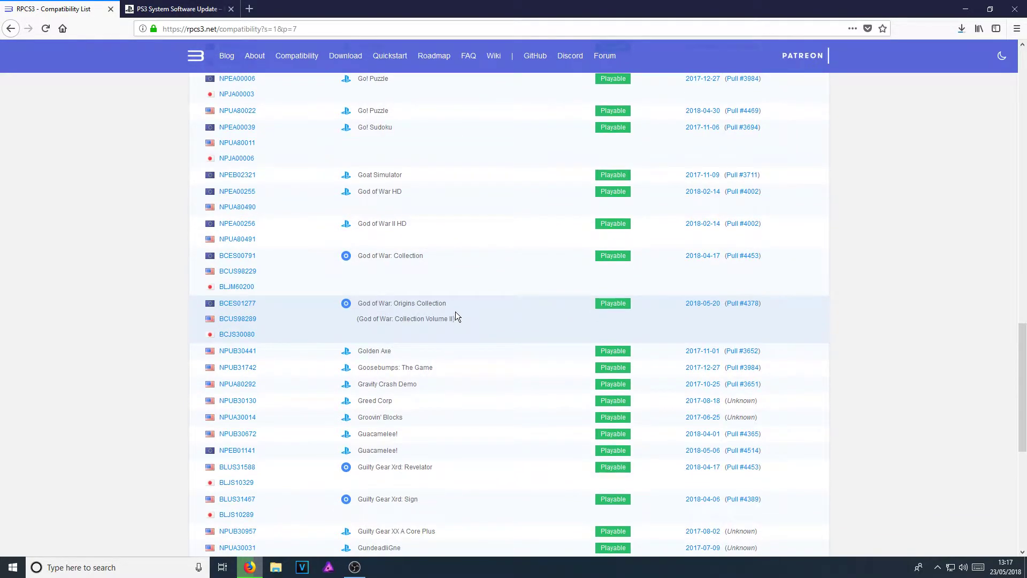
pyautogui.scroll(-3, 445, 335)
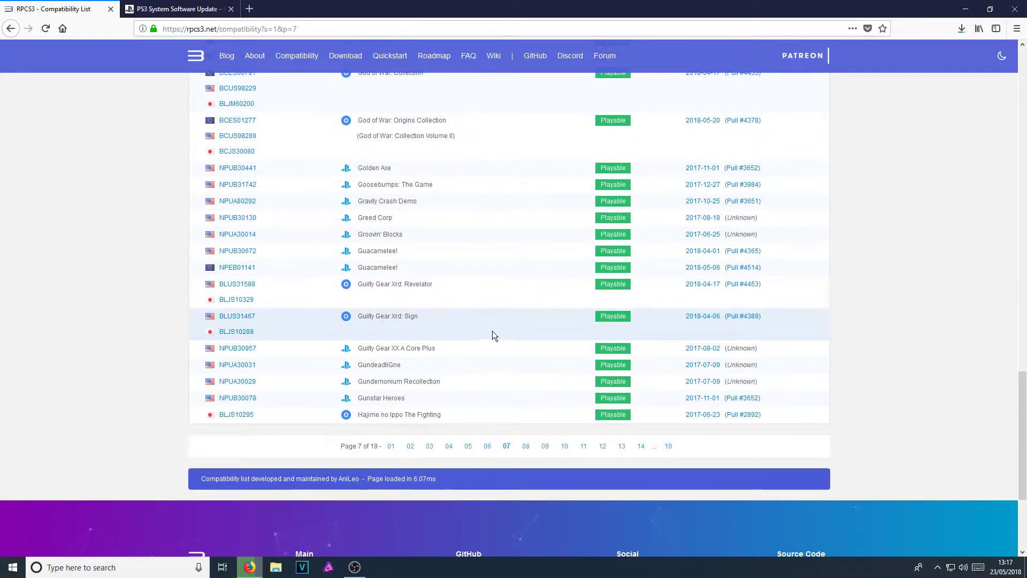
pyautogui.click(604, 450)
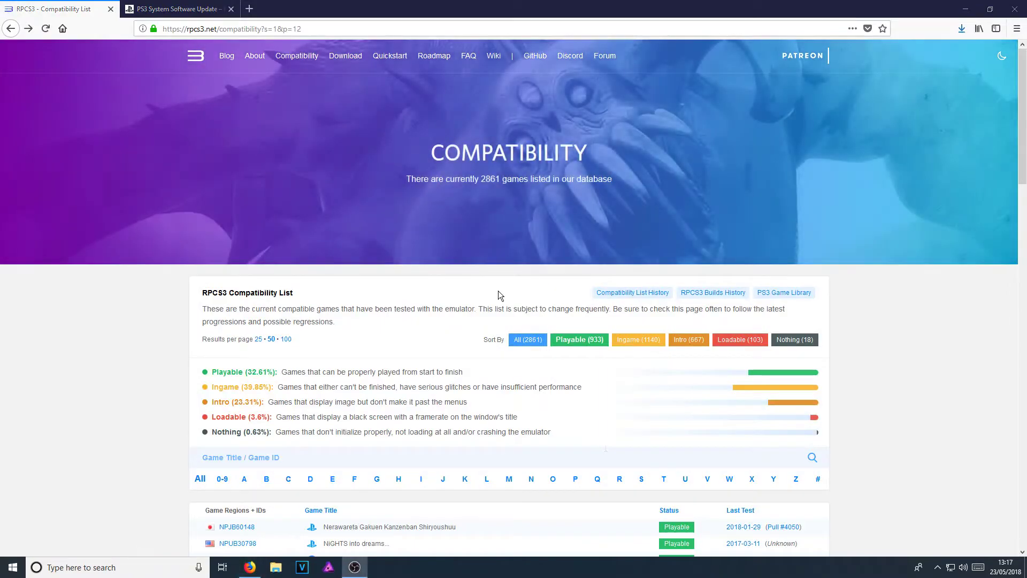
# - Open the Quickstart guide and review the recommended and minimum system requirements
pyautogui.click(382, 58)
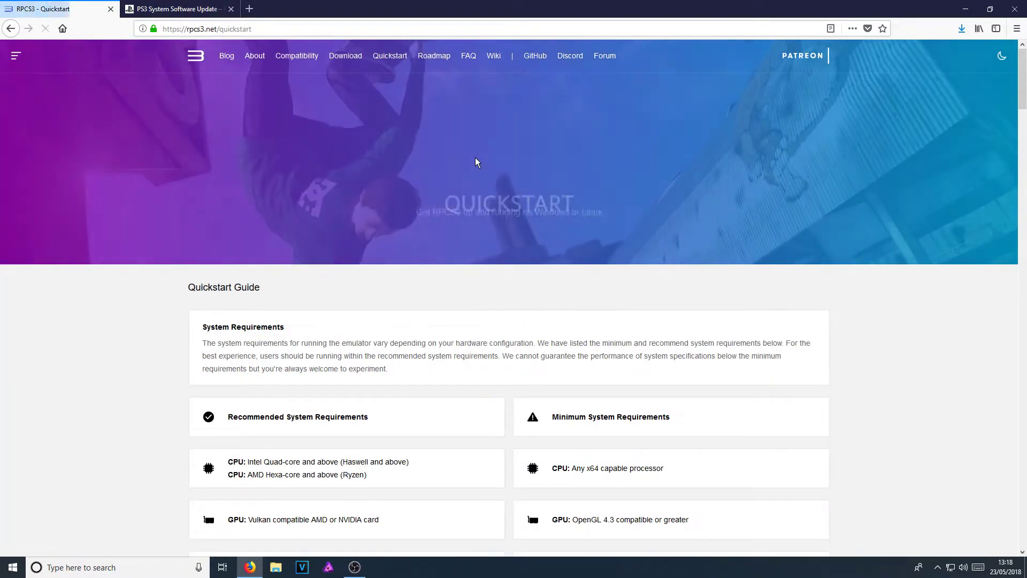
pyautogui.scroll(-4, 478, 170)
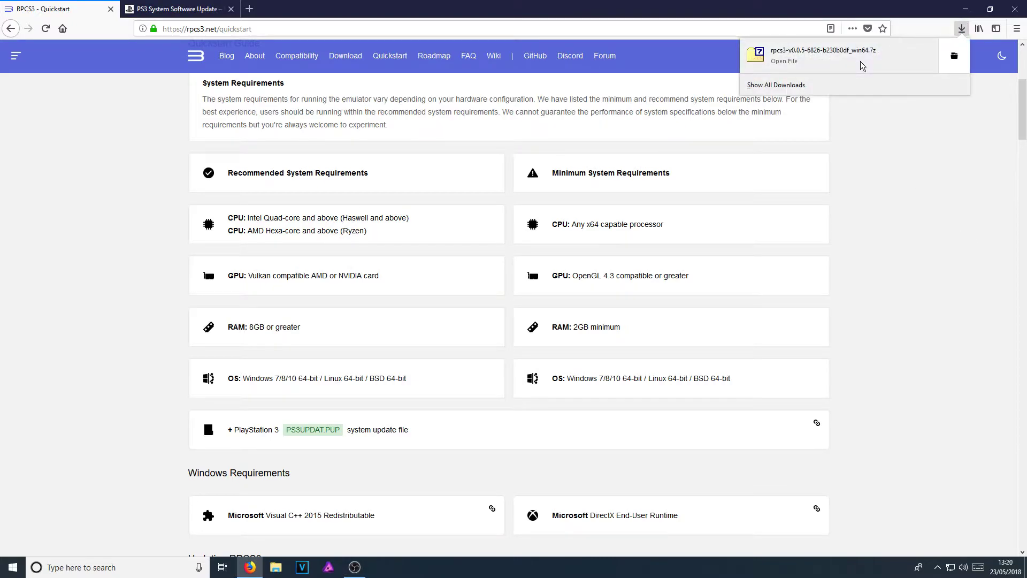
# - Open the downloaded archive rpcs3-v0.0.5-6826-b230b0df_win64.7z, minimize the browser, and select all of the archive's contents
pyautogui.click(857, 63)
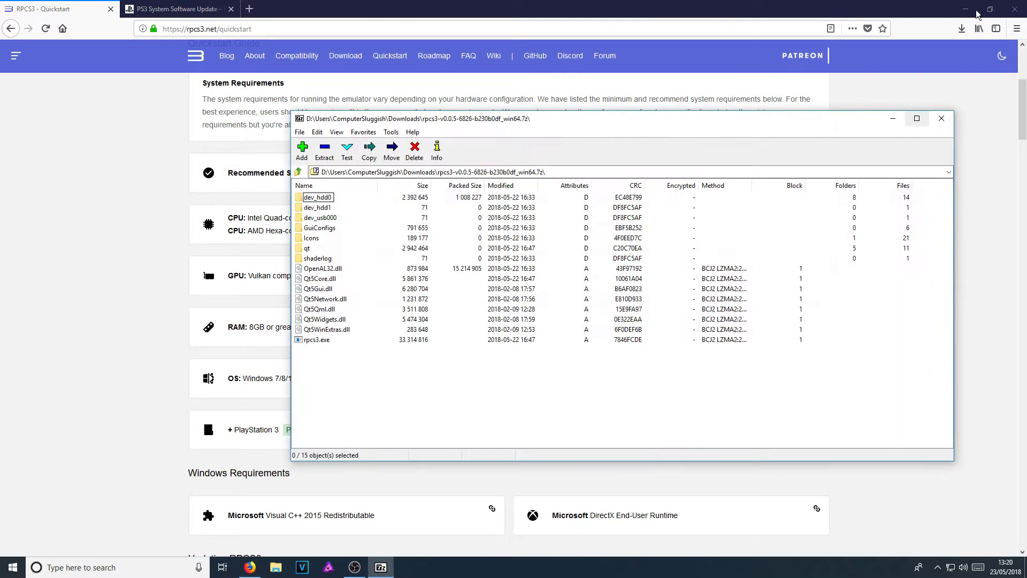
pyautogui.click(968, 6)
pyautogui.hotkey('ctrl', 'a')
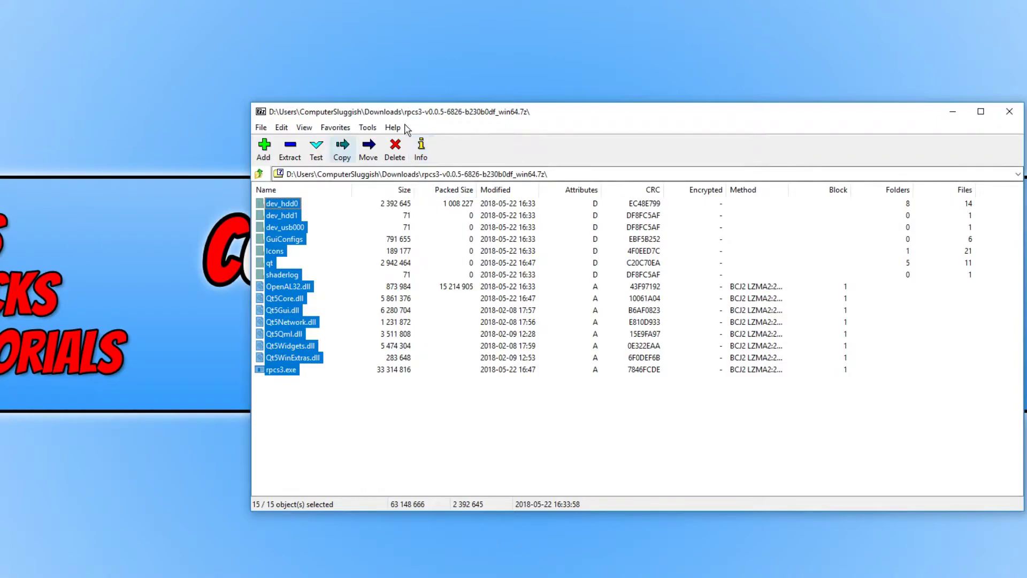
# - Create a new folder named PS3 on the desktop and open it
pyautogui.rightClick(50, 118)
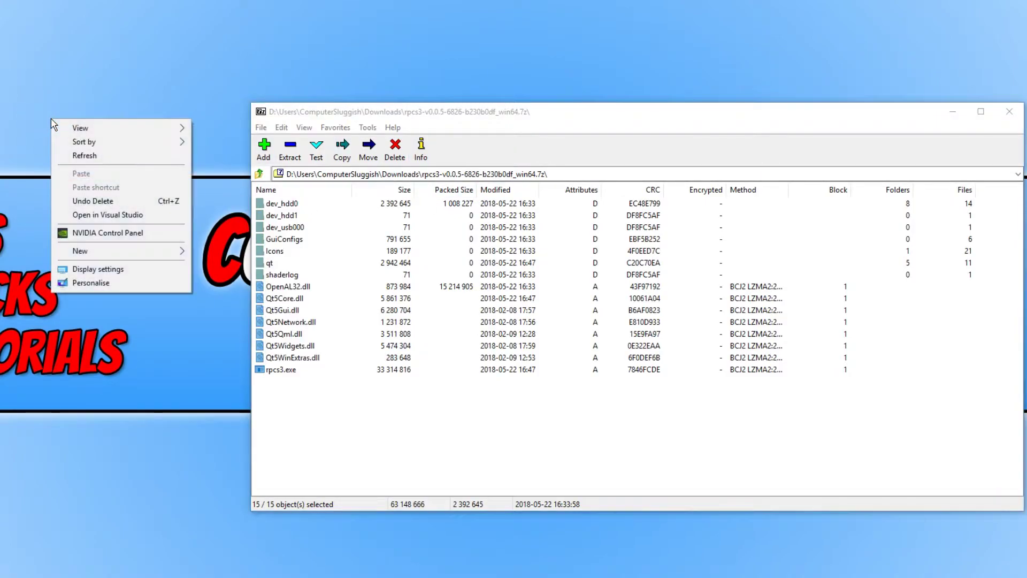
pyautogui.moveTo(100, 249)
pyautogui.click(299, 256)
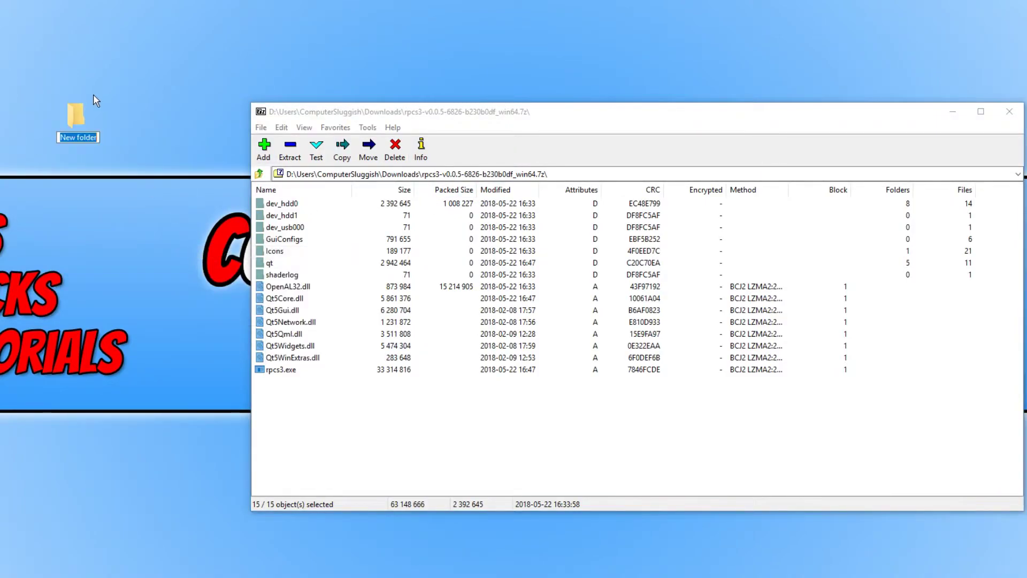
pyautogui.write('PS3')
pyautogui.press('Return')
pyautogui.press('Return')
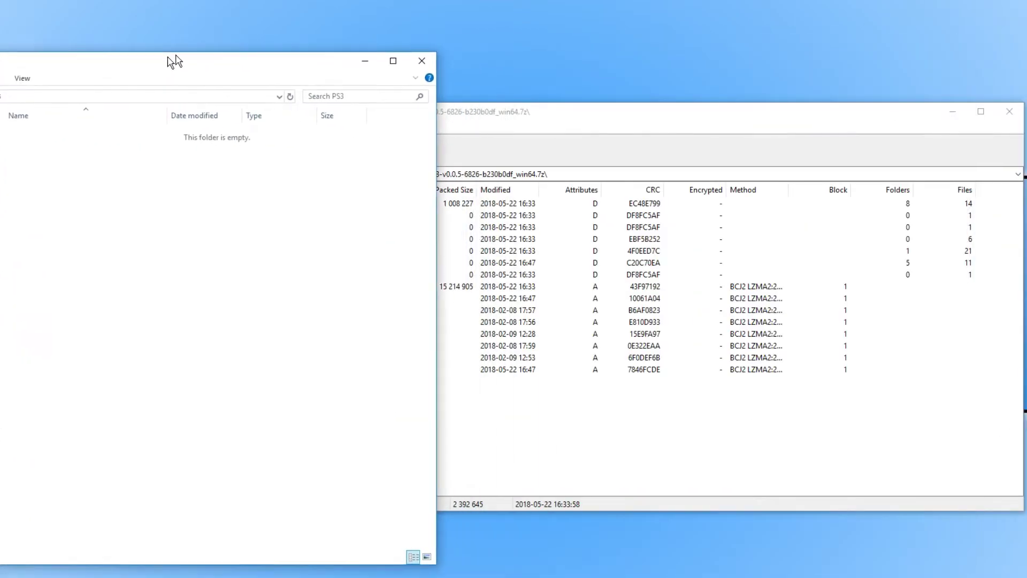
# - Extract all files and folders from the RPCS3 archive into the PS3 folder and close the archive window
pyautogui.moveTo(627, 114); pyautogui.dragTo(747, 114)
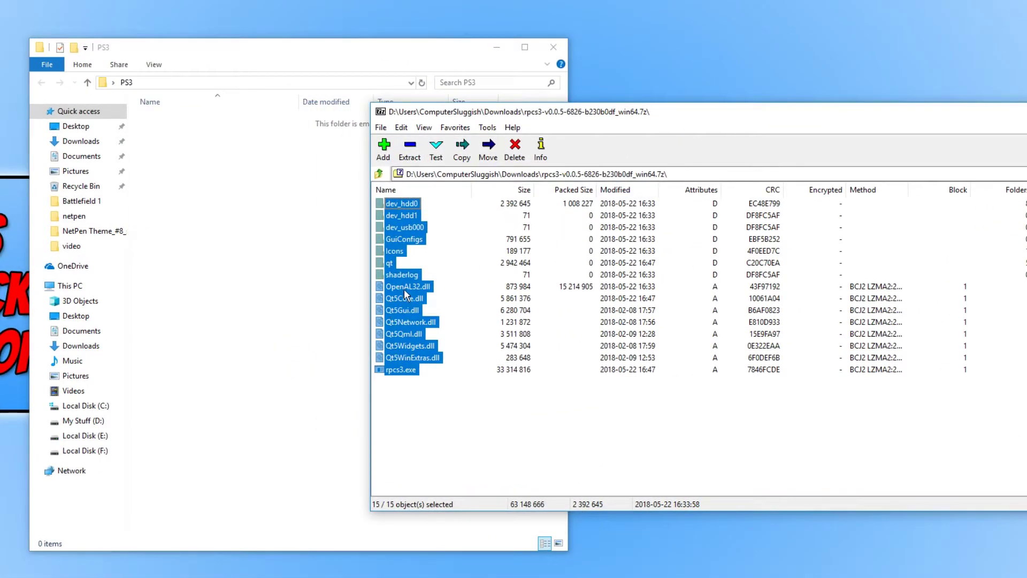
pyautogui.moveTo(404, 290); pyautogui.dragTo(406, 357)
pyautogui.moveTo(273, 284); pyautogui.dragTo(248, 255)
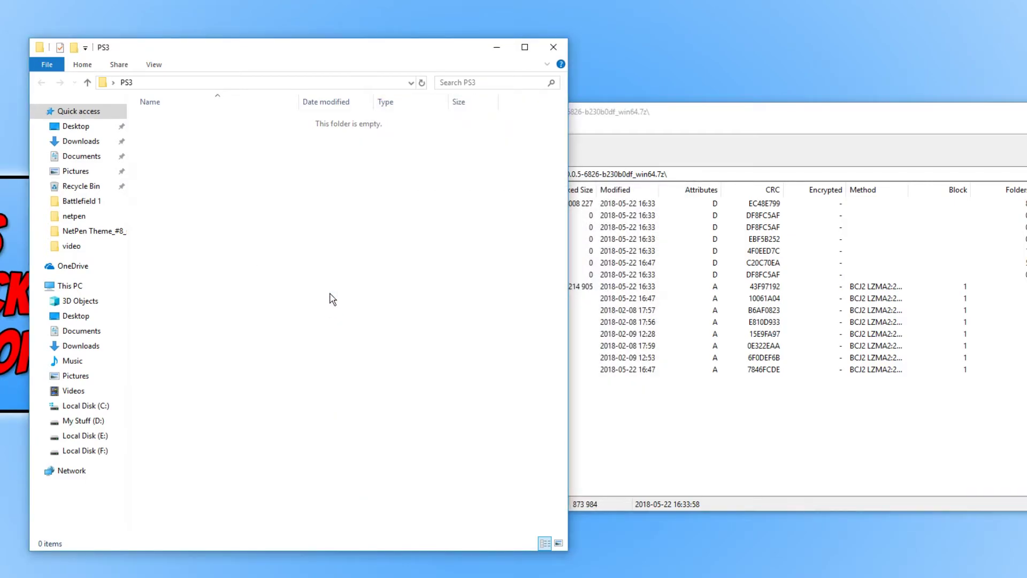
pyautogui.moveTo(819, 105); pyautogui.dragTo(620, 101)
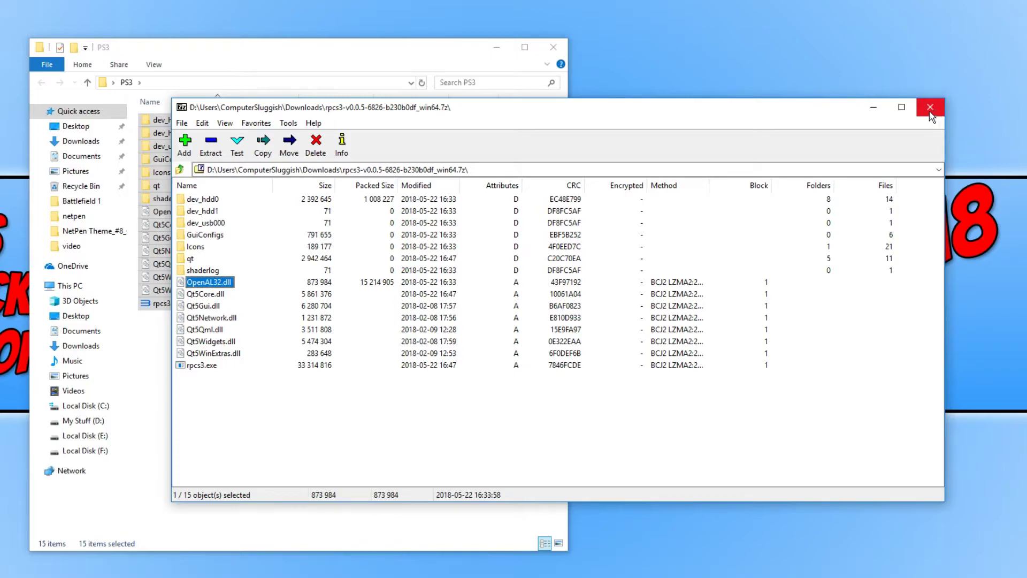
pyautogui.click(933, 110)
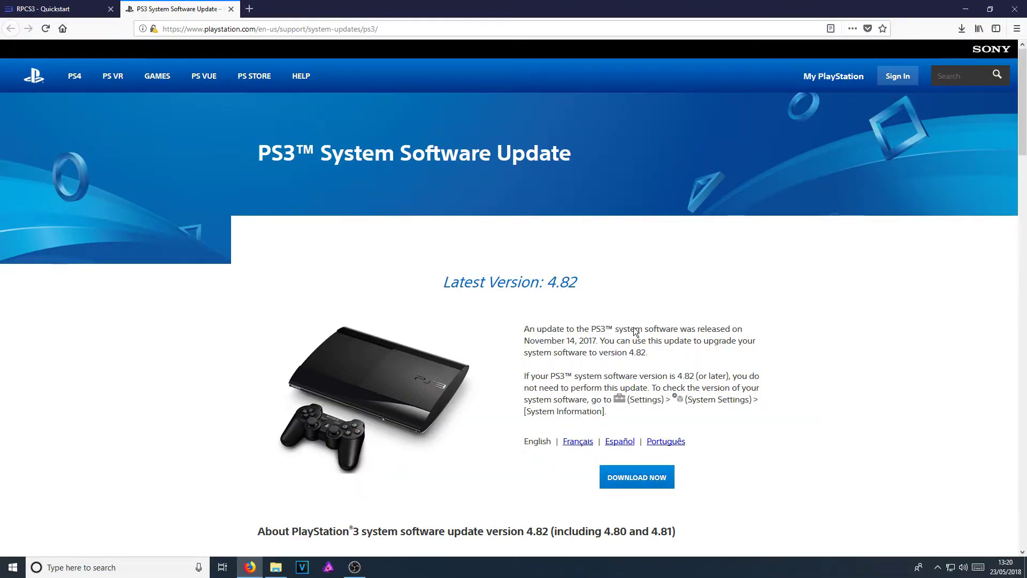
# - Download the PS3 system software update 4.82 from the PlayStation site, saving the file PS3UPDAT.PUP
pyautogui.click(645, 484)
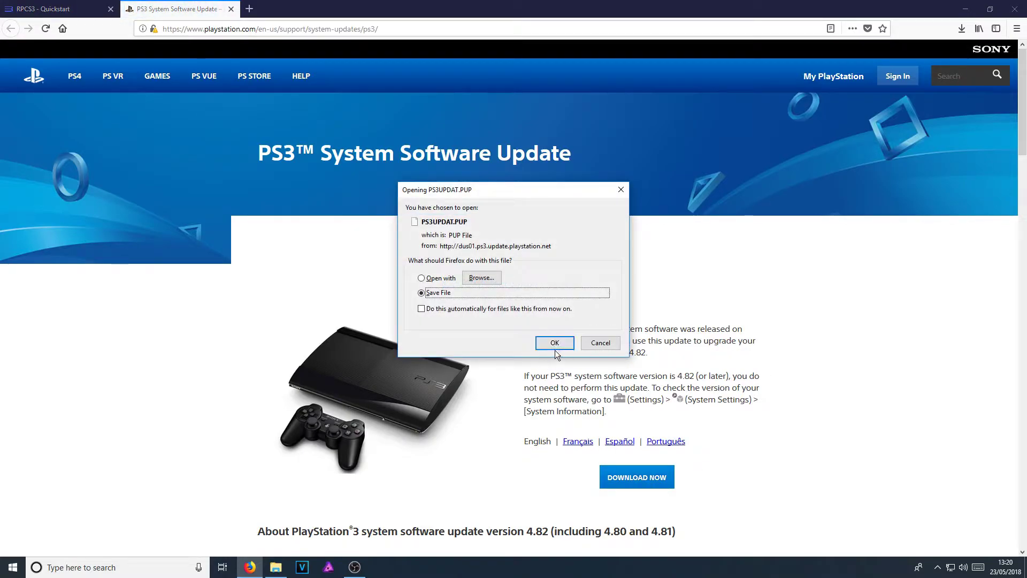
pyautogui.click(554, 342)
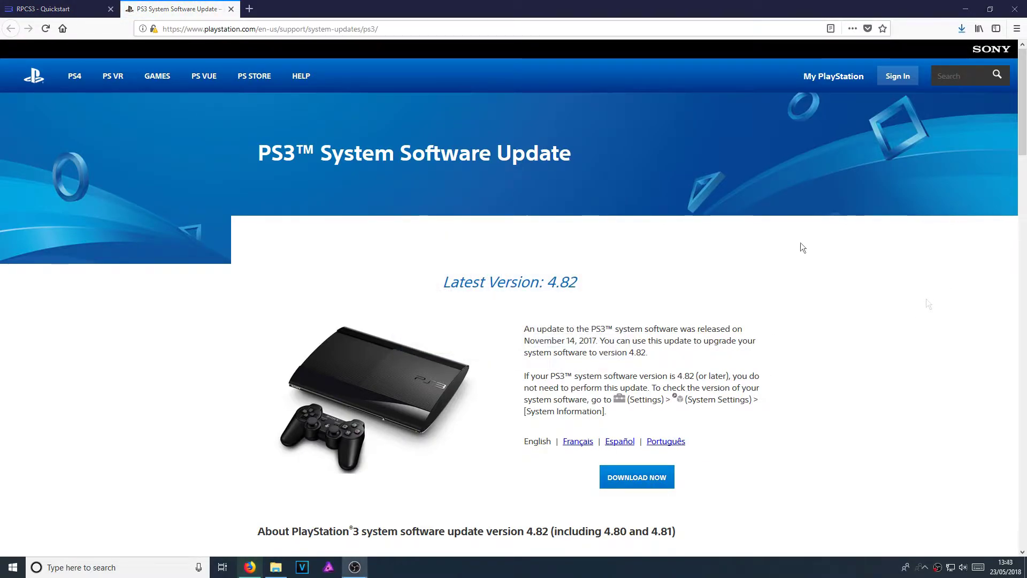
# - Put the downloaded PS3UPDAT.PUP file from the browser's downloads into the PS3 folder and minimize the browser
pyautogui.moveTo(740, 9); pyautogui.dragTo(740, 28)
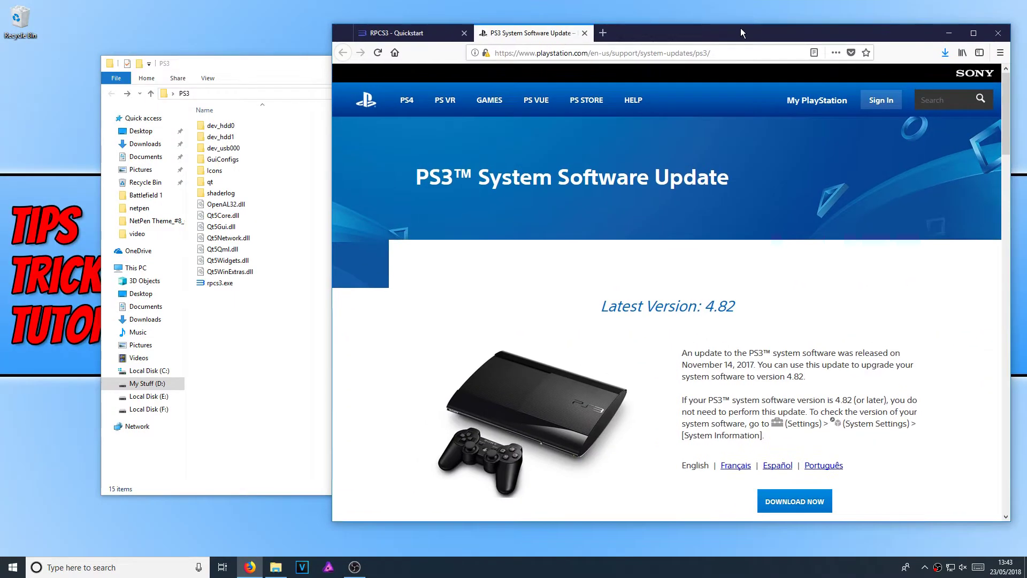
pyautogui.click(946, 52)
pyautogui.moveTo(569, 107); pyautogui.dragTo(261, 355)
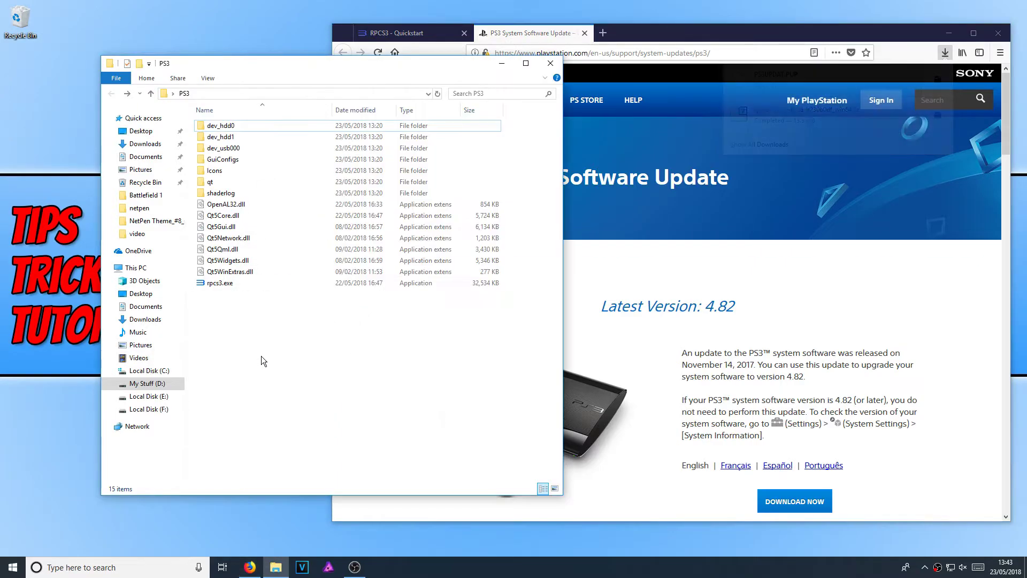
pyautogui.click(948, 32)
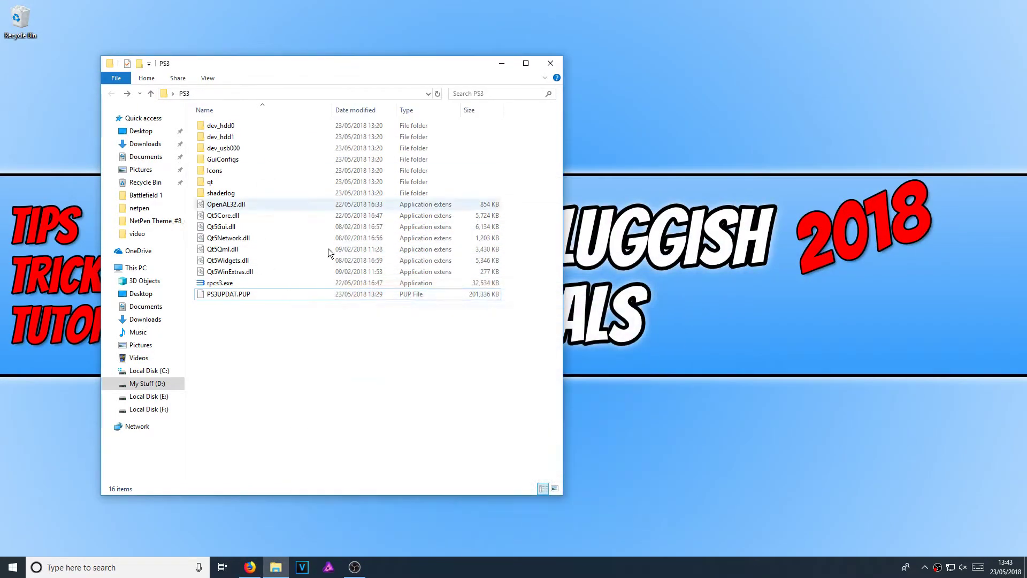
# - Launch rpcs3.exe from the PS3 folder, confirm having read the Quickstart guide, disable the welcome message for future starts, and continue
pyautogui.doubleClick(230, 286)
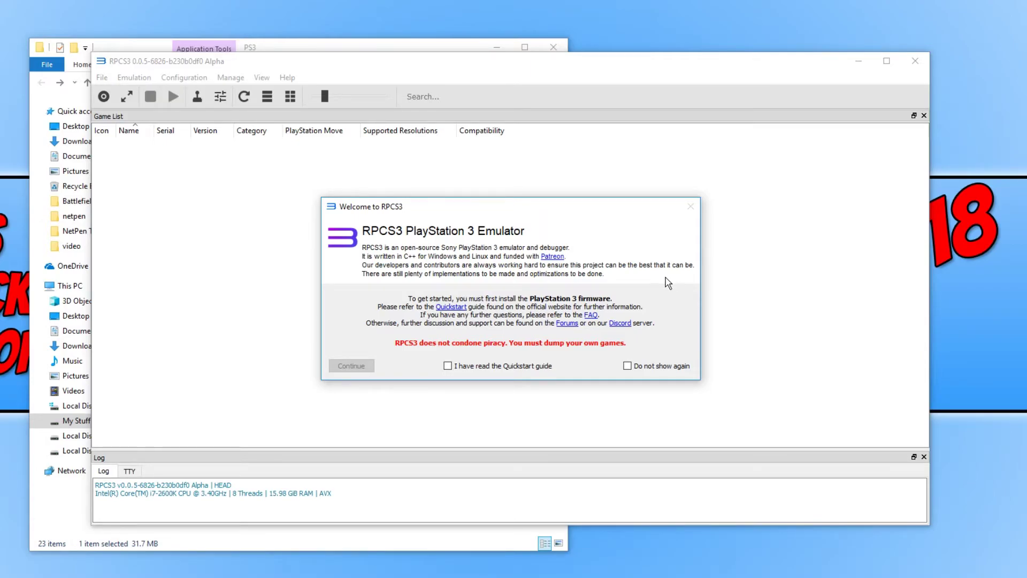
pyautogui.click(494, 367)
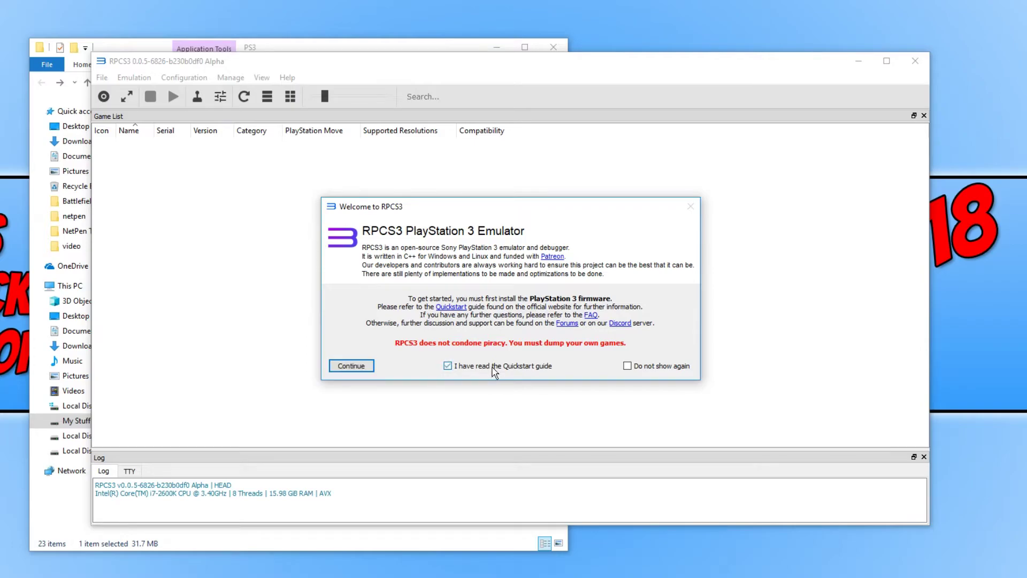
pyautogui.click(661, 368)
pyautogui.click(352, 366)
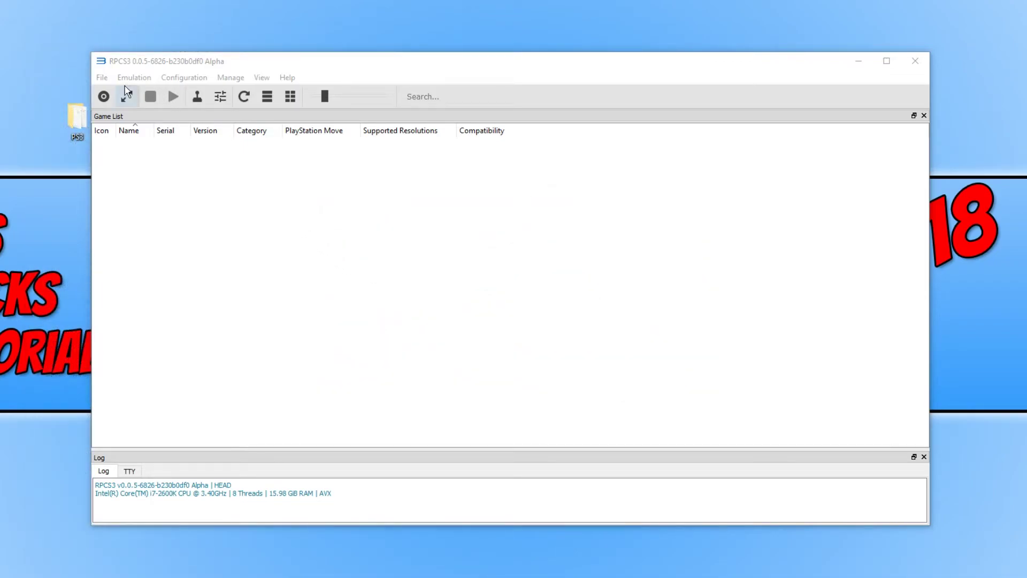
# - Install the PS3 firmware from PS3UPDAT.PUP in the PS3 folder and dismiss the completion message
pyautogui.click(102, 78)
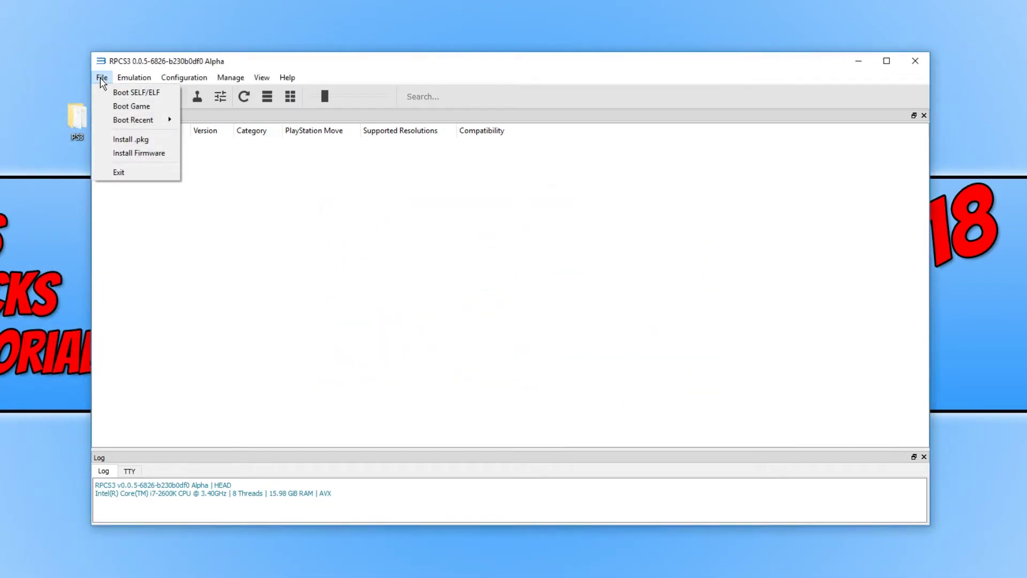
pyautogui.click(127, 152)
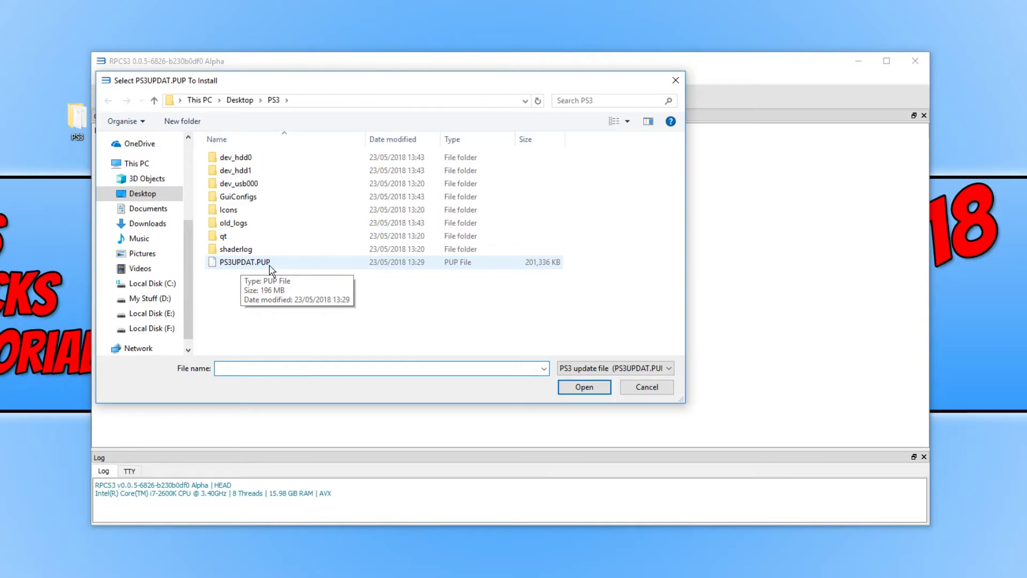
pyautogui.click(270, 265)
pyautogui.click(595, 391)
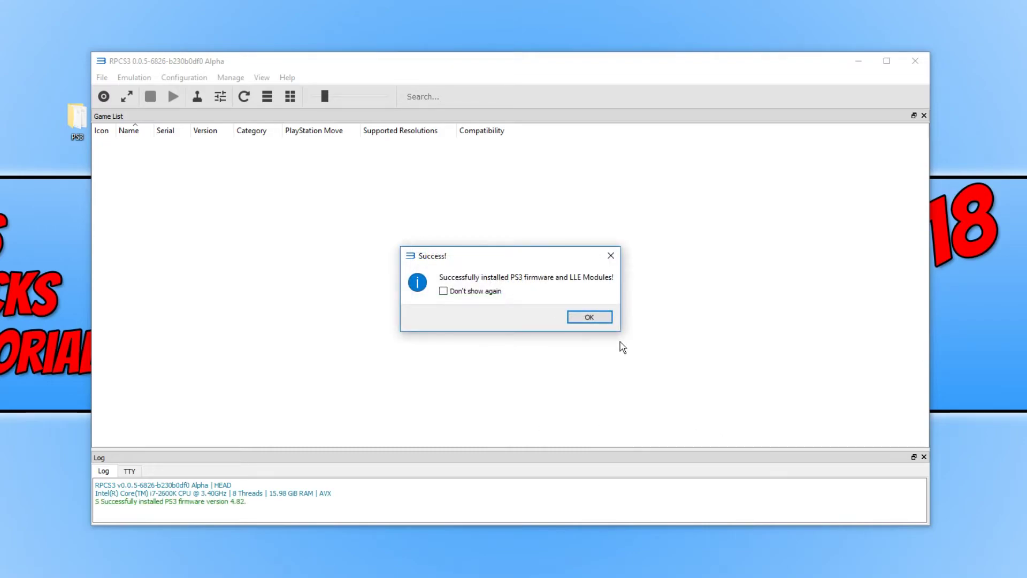
pyautogui.click(592, 317)
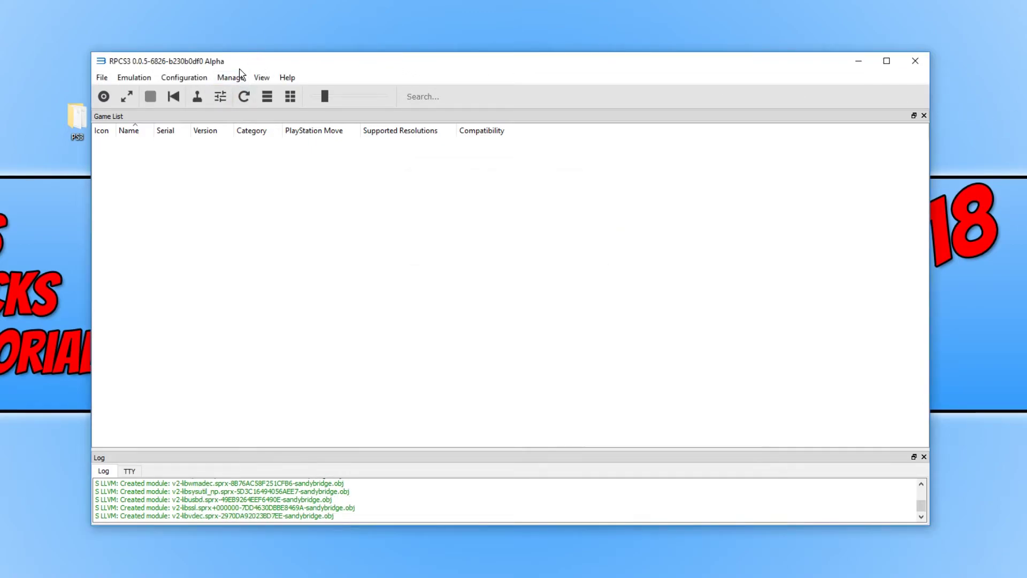
# - Look over the boot, emulation and configuration commands, then open the CPU settings and review the decoder, firmware and additional options
pyautogui.click(104, 78)
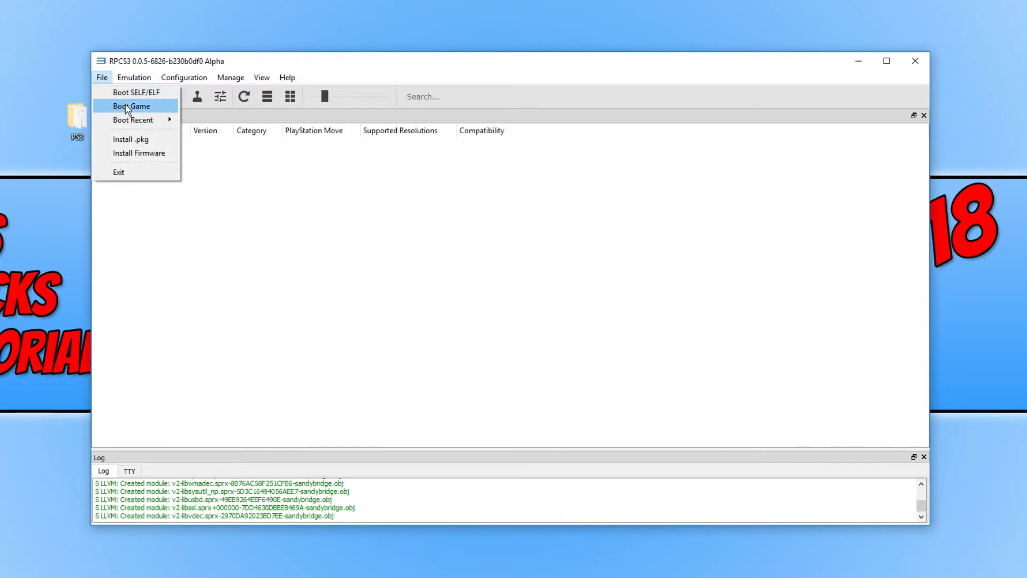
pyautogui.moveTo(141, 75)
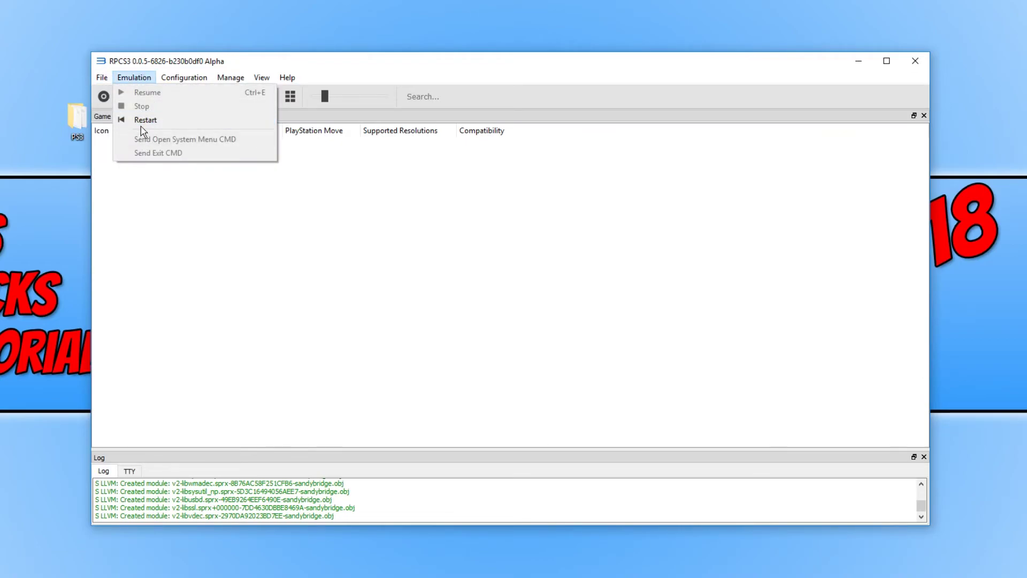
pyautogui.moveTo(180, 80)
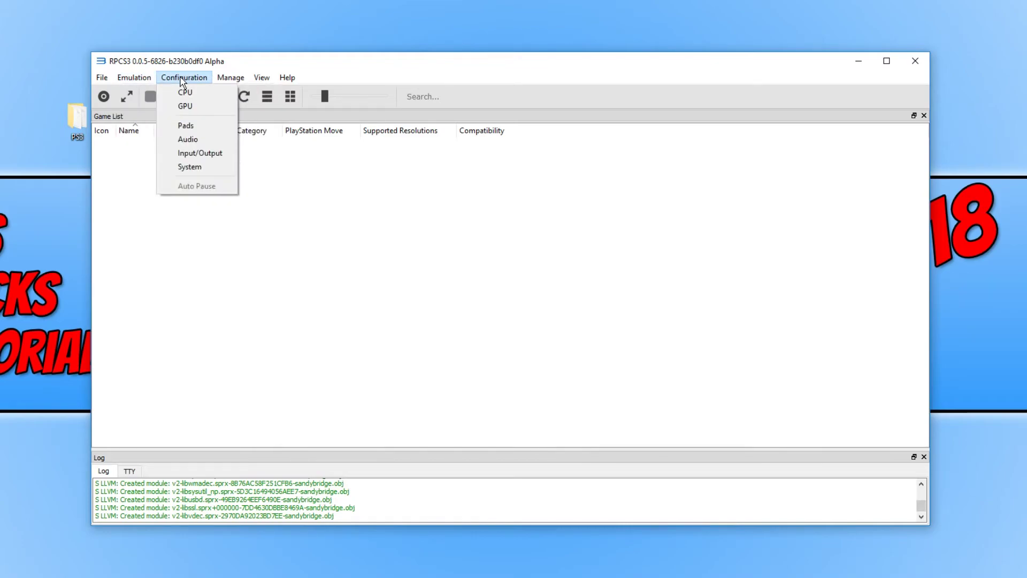
pyautogui.click(209, 92)
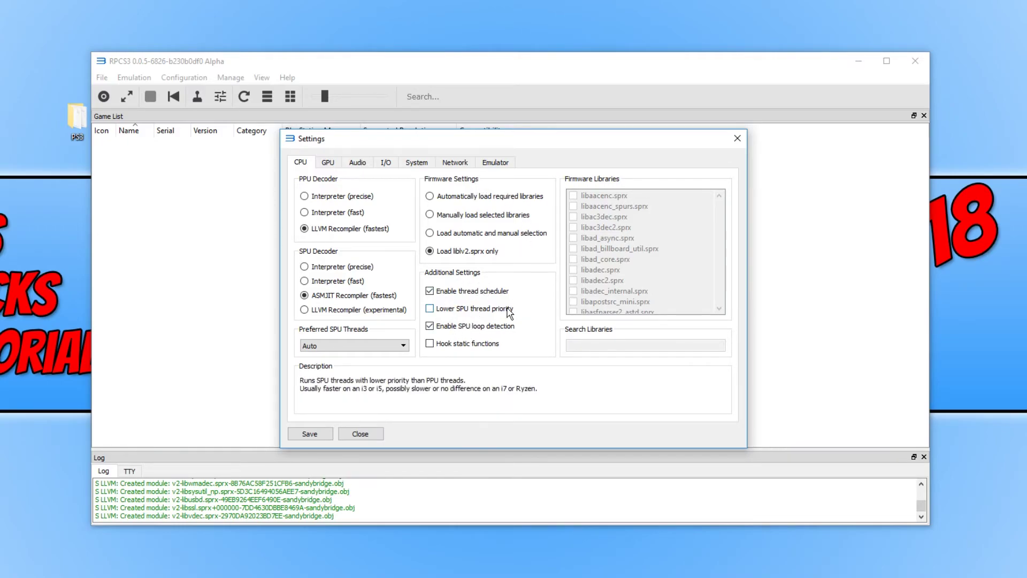
# - Examine the GPU settings, including the available renderers, graphics device, aspect ratio, frame limit and additional options
pyautogui.click(327, 163)
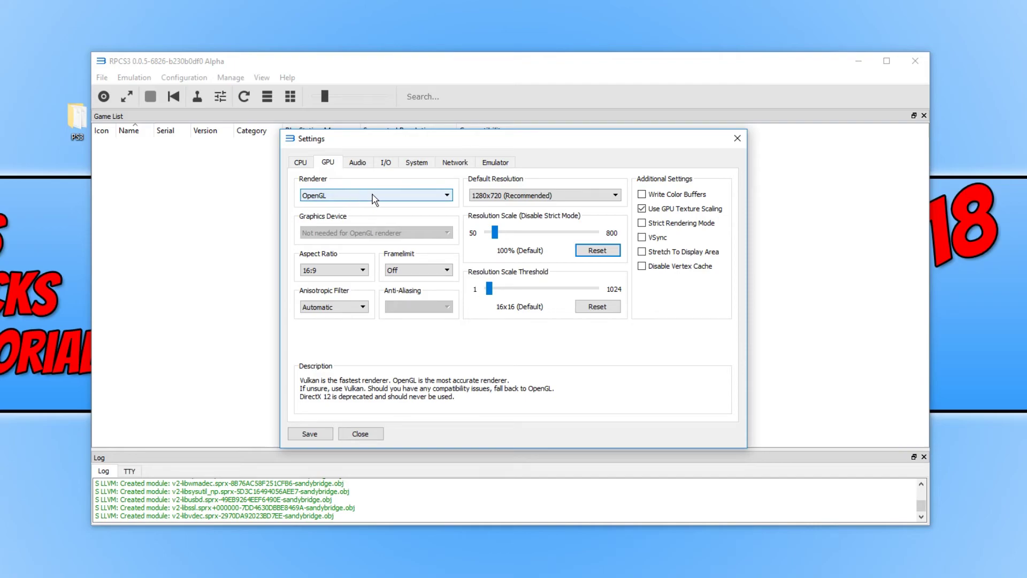
pyautogui.click(448, 198)
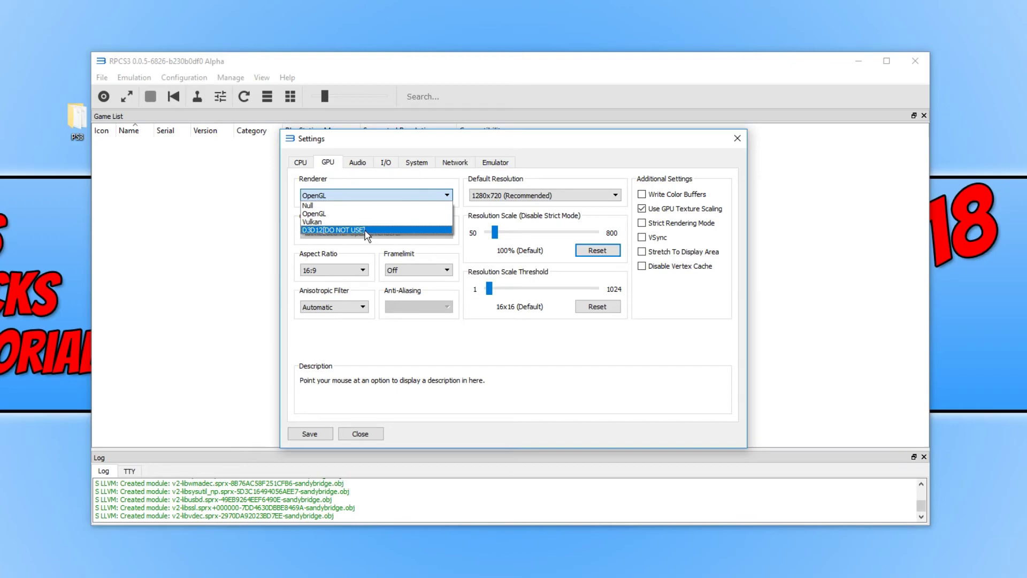
pyautogui.click(613, 140)
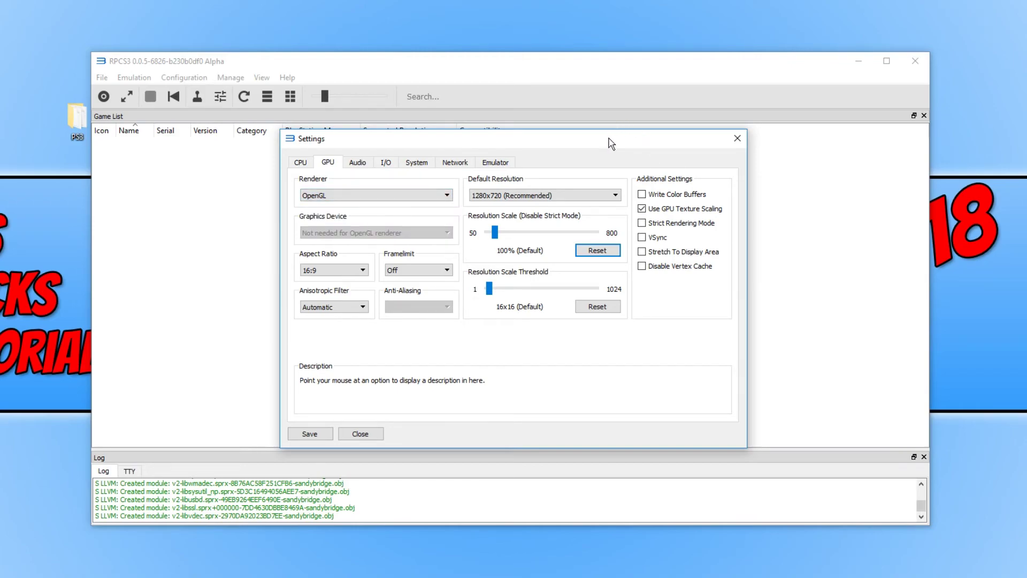
pyautogui.moveTo(360, 232)
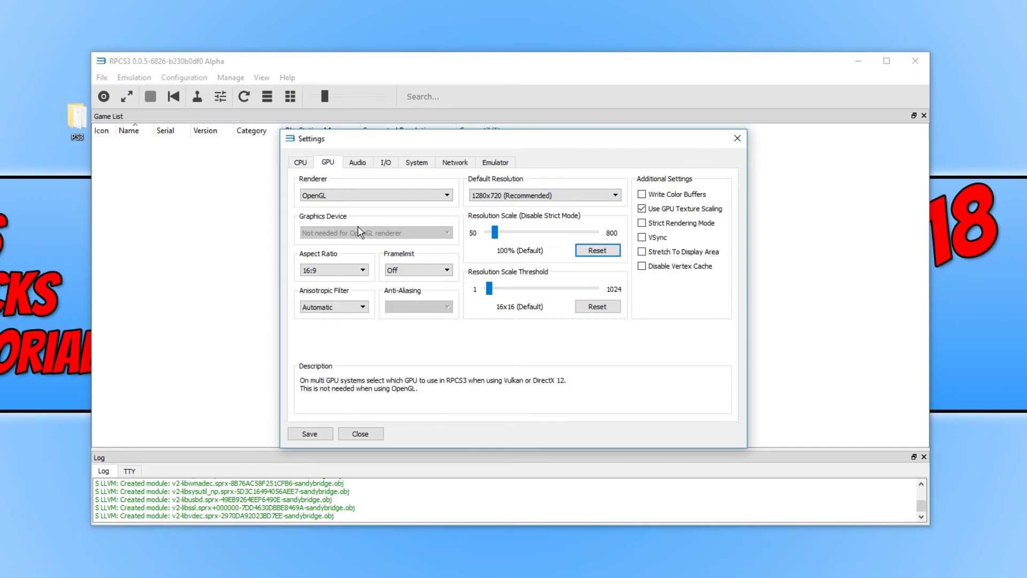
pyautogui.moveTo(342, 272)
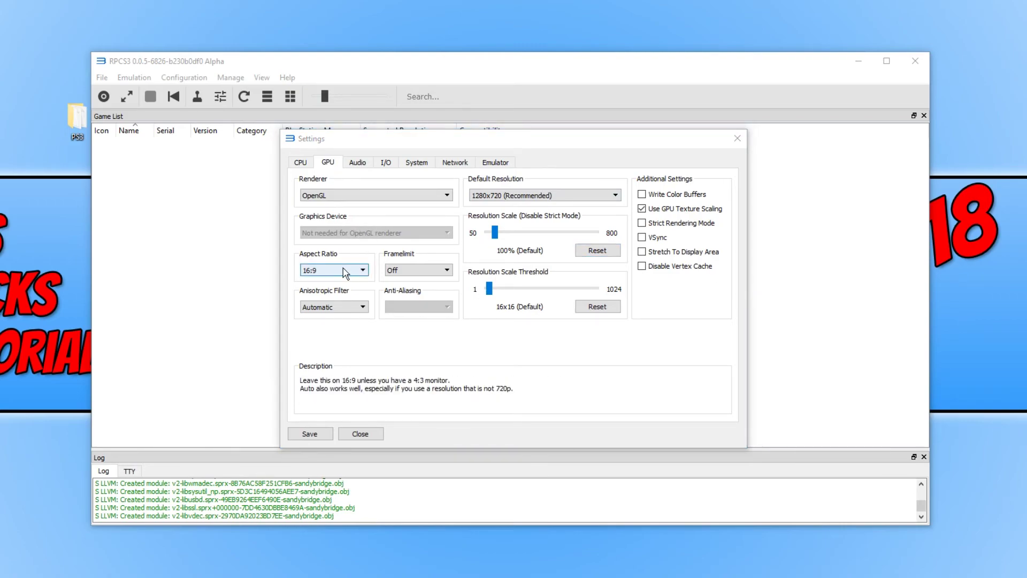
pyautogui.moveTo(428, 274)
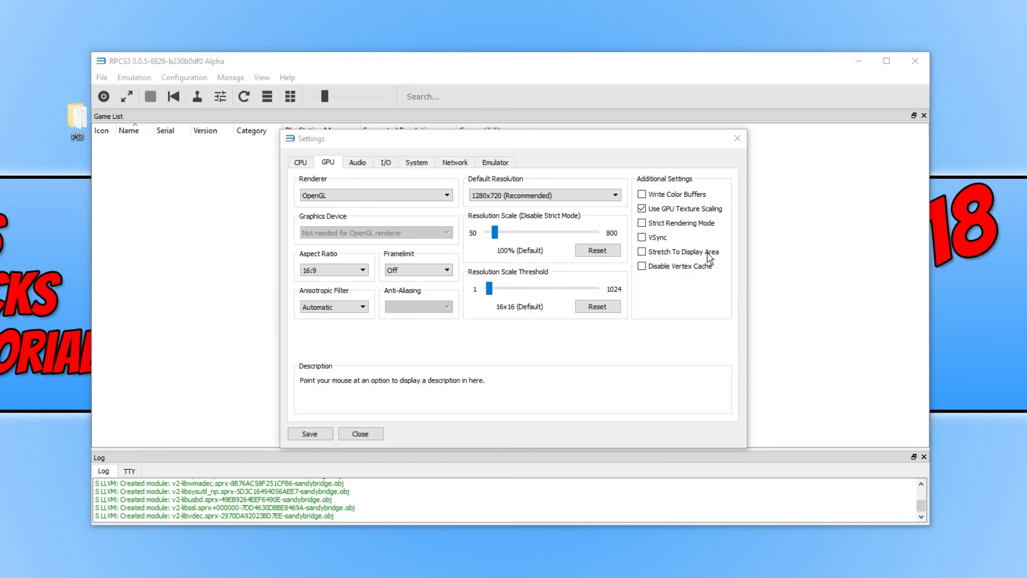
# - Review the Audio, I/O, System, Network and Emulator settings in turn
pyautogui.click(357, 163)
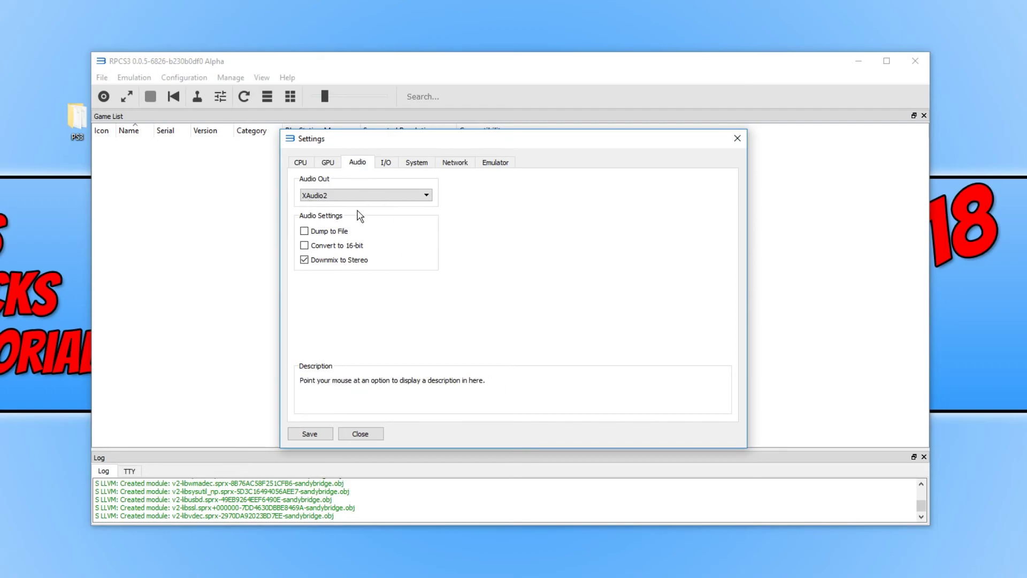
pyautogui.click(388, 162)
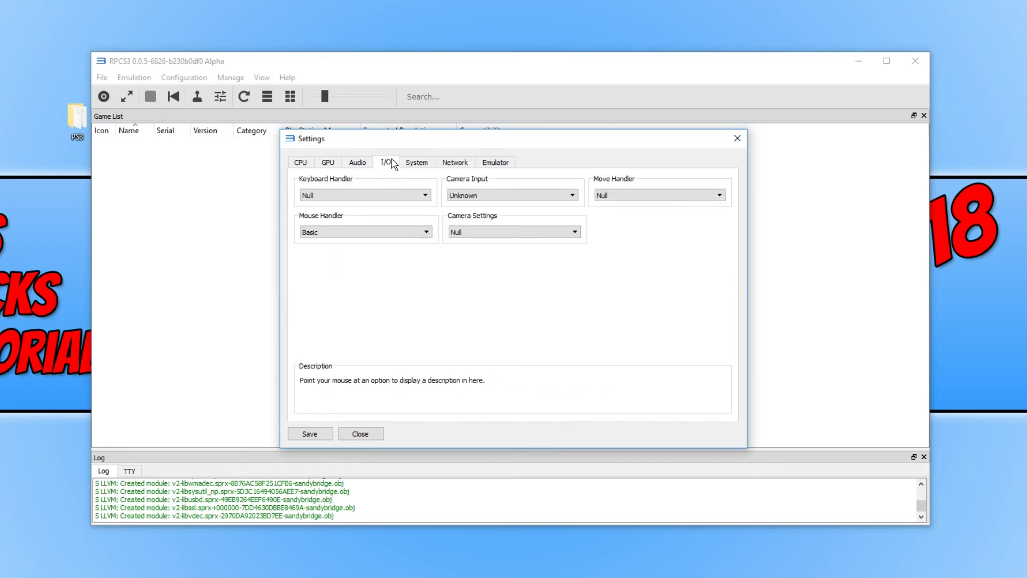
pyautogui.click(417, 163)
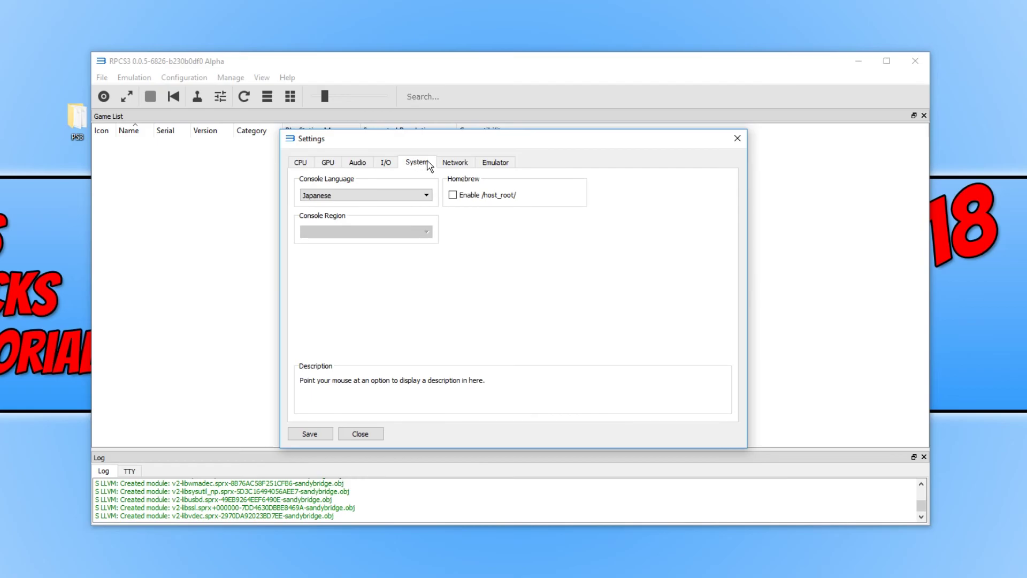
pyautogui.click(466, 165)
pyautogui.click(490, 164)
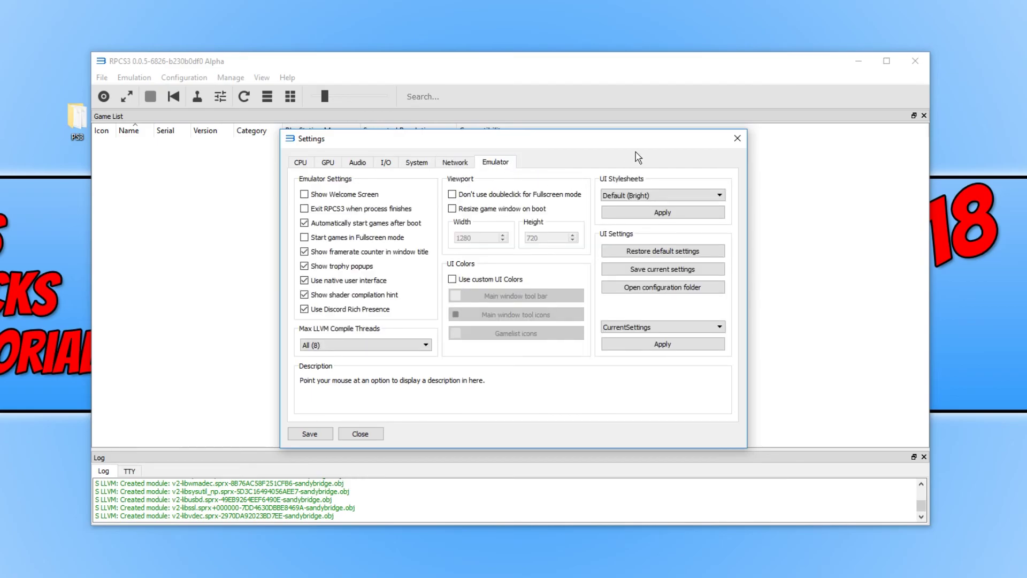